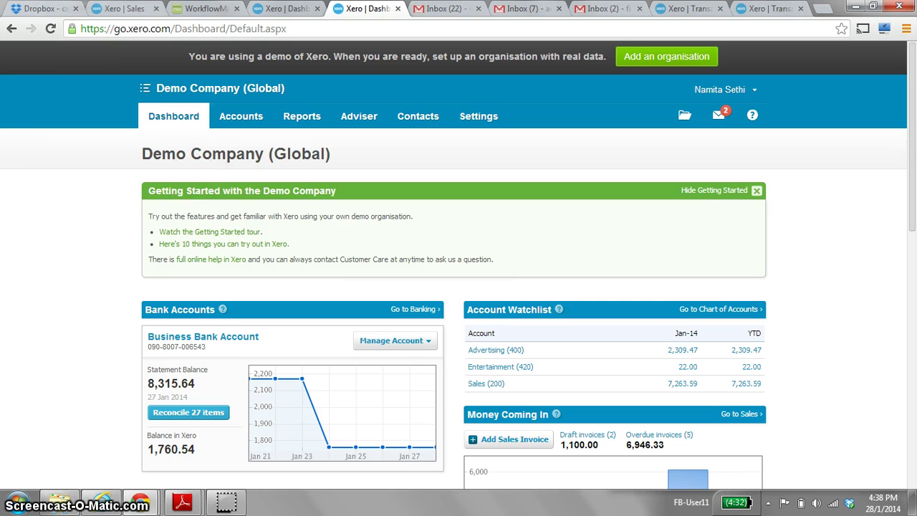
Create a new sales invoice addressed to ABC company and dated 28 Jan 2014.
{"action": "left_click", "coordinate": [240, 121]}
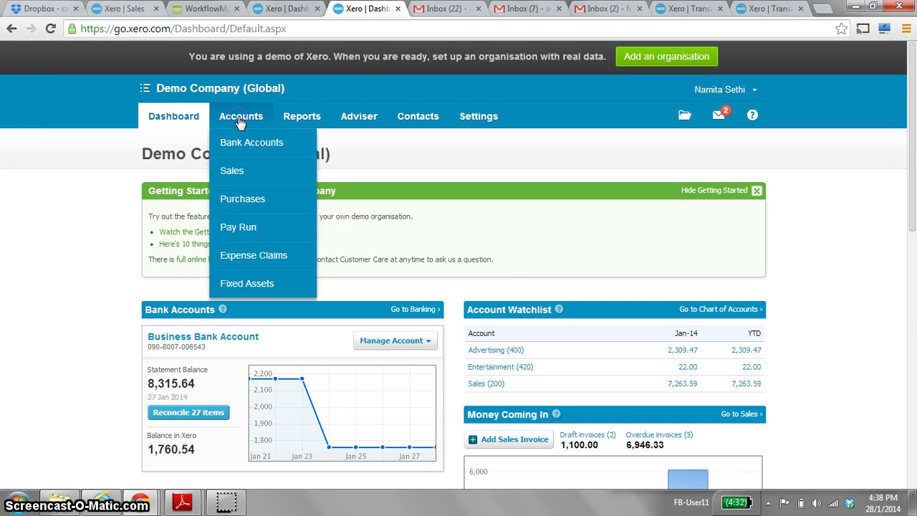
{"action": "left_click", "coordinate": [234, 172]}
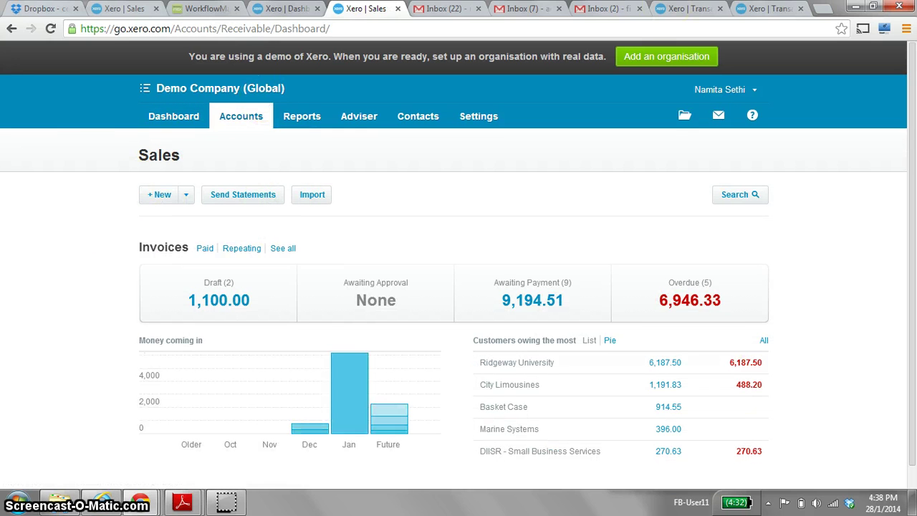
{"action": "left_click", "coordinate": [161, 198]}
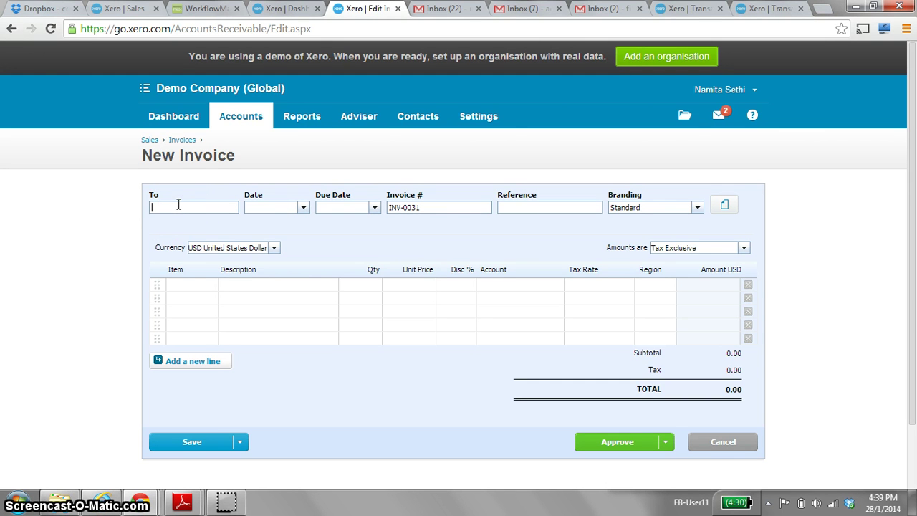
{"action": "type", "text": "ABC company"}
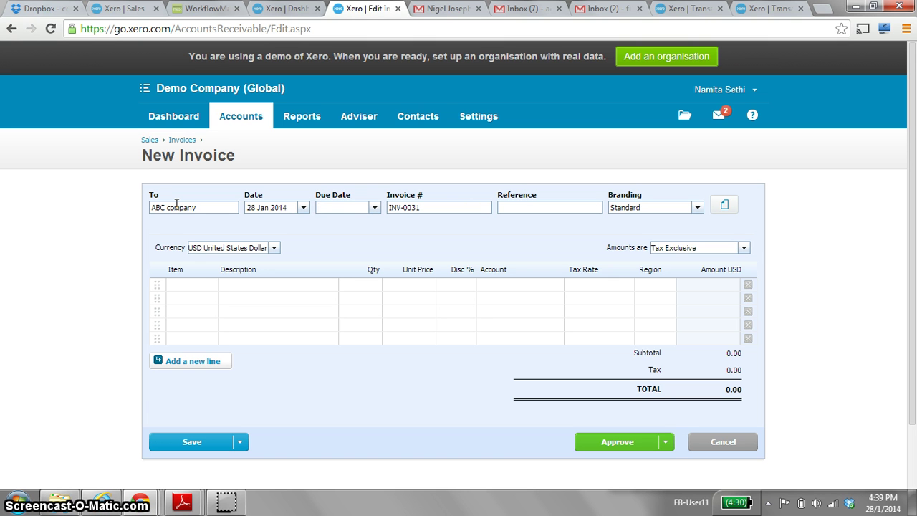
Set the invoice's due date to 7 Feb 2014 and its reference to "January bill", keeping the default invoice number.
{"action": "type", "text": "10"}
{"action": "key", "text": "Tab"}
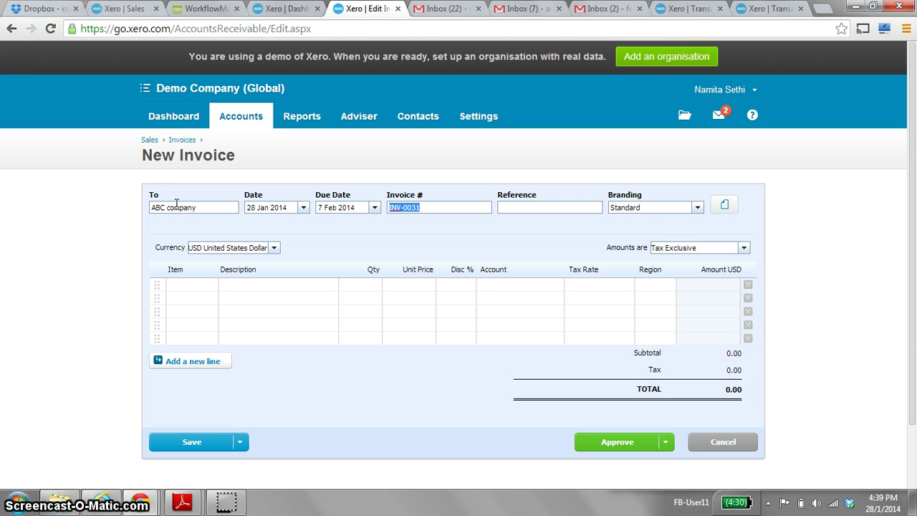
{"action": "key", "text": "Tab"}
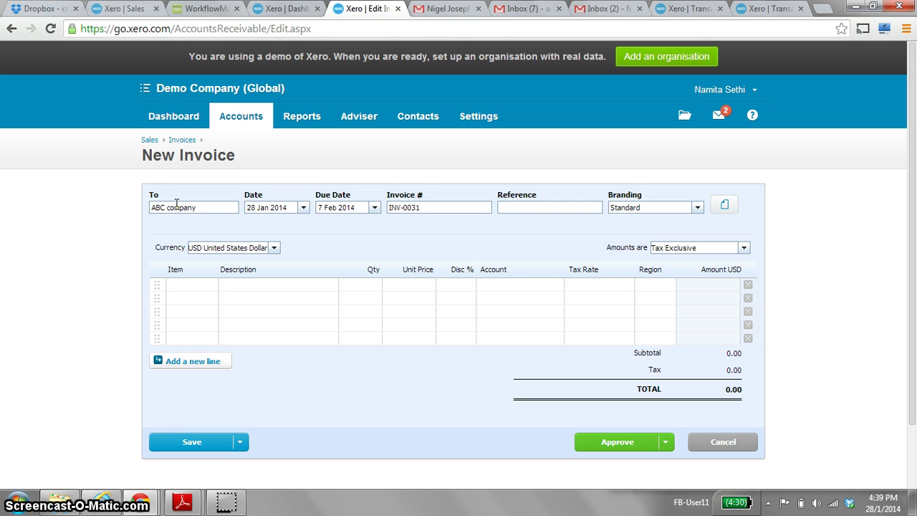
{"action": "type", "text": "January bill"}
{"action": "key", "text": "Tab"}
Fill the first invoice line with the description "Bookkeeping service - 1month", quantity 1 and unit price 700.
{"action": "left_click", "coordinate": [264, 286]}
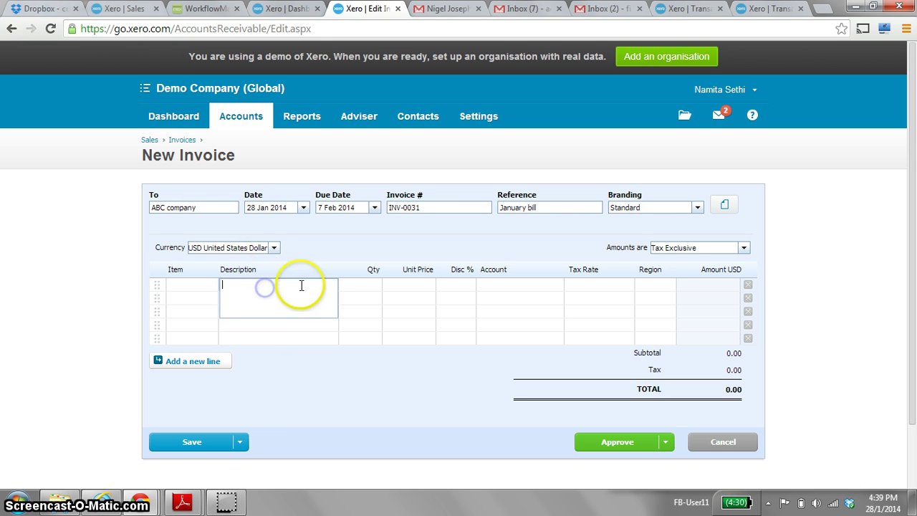
{"action": "type", "text": "Bo"}
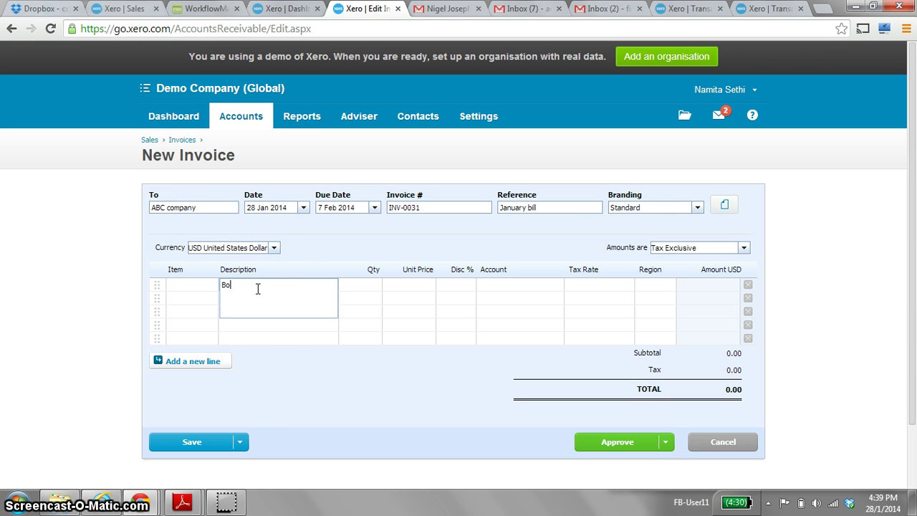
{"action": "type", "text": "okkeep"}
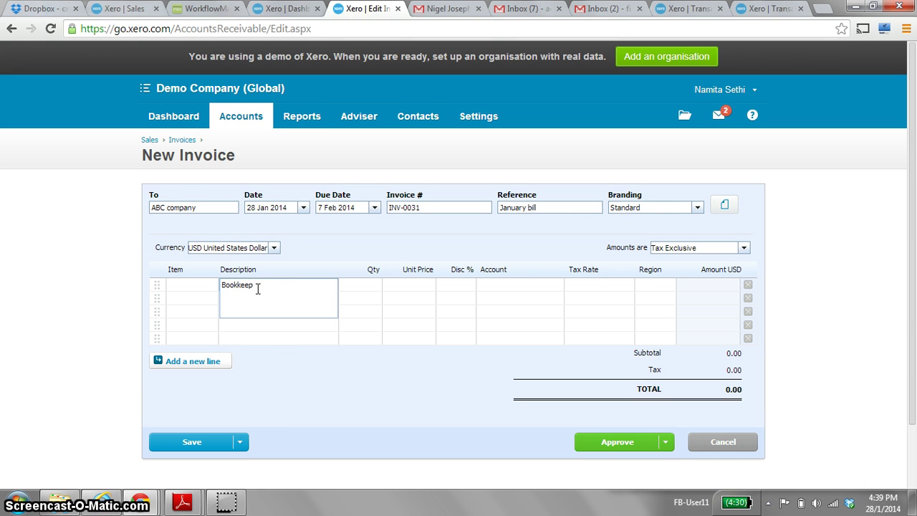
{"action": "type", "text": "ing service - 1month"}
{"action": "key", "text": "Tab"}
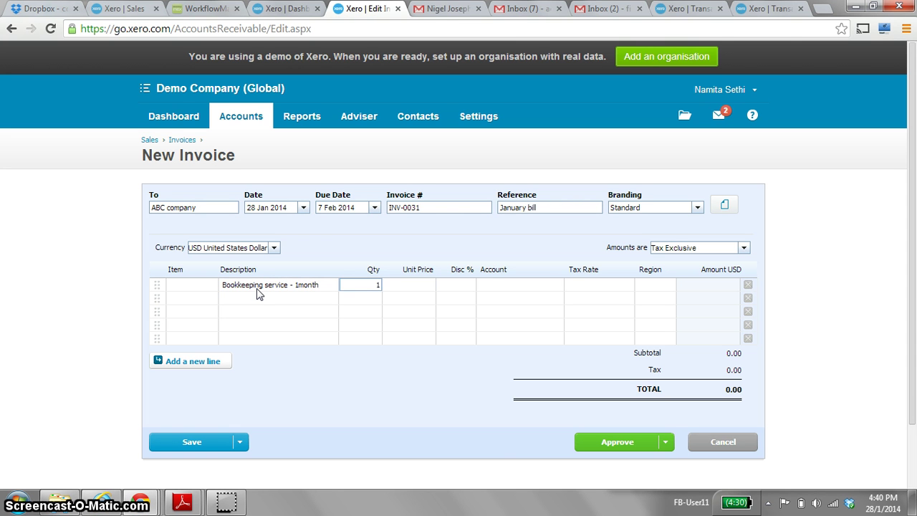
{"action": "key", "text": "Tab"}
{"action": "type", "text": "700"}
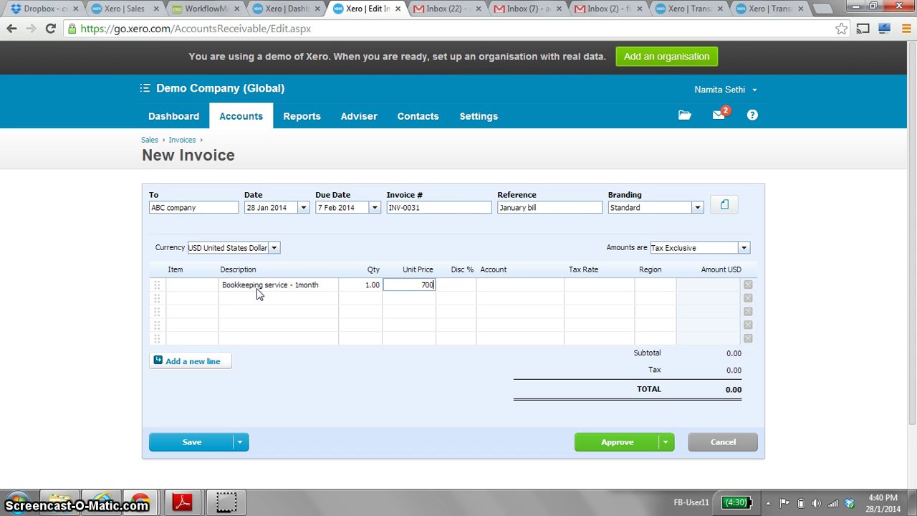
{"action": "key", "text": "Tab"}
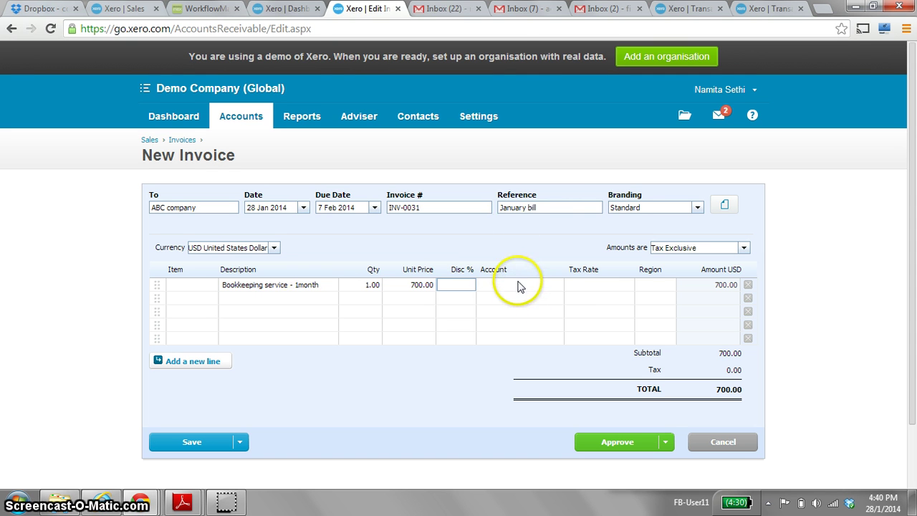
Assign the bookkeeping line to account 200 - Sales with the tax rate Tax Exempt (0%).
{"action": "left_click", "coordinate": [529, 287]}
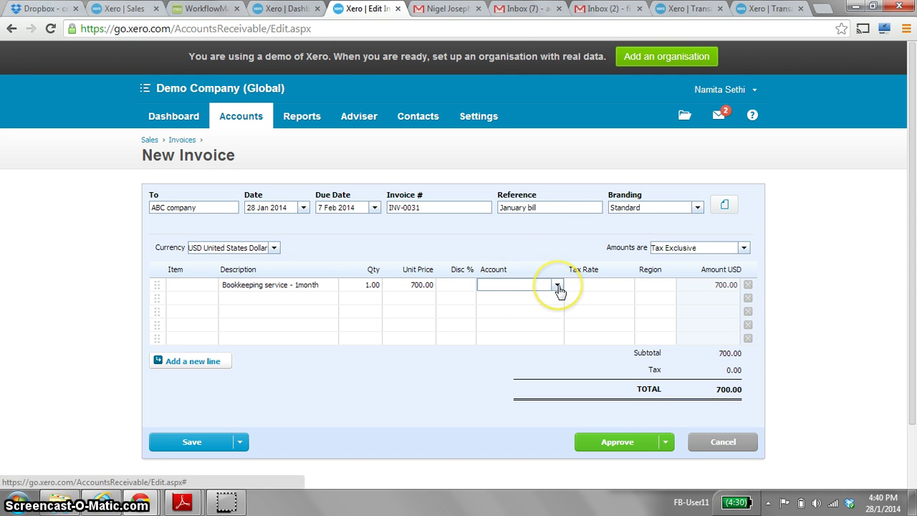
{"action": "left_click", "coordinate": [558, 286]}
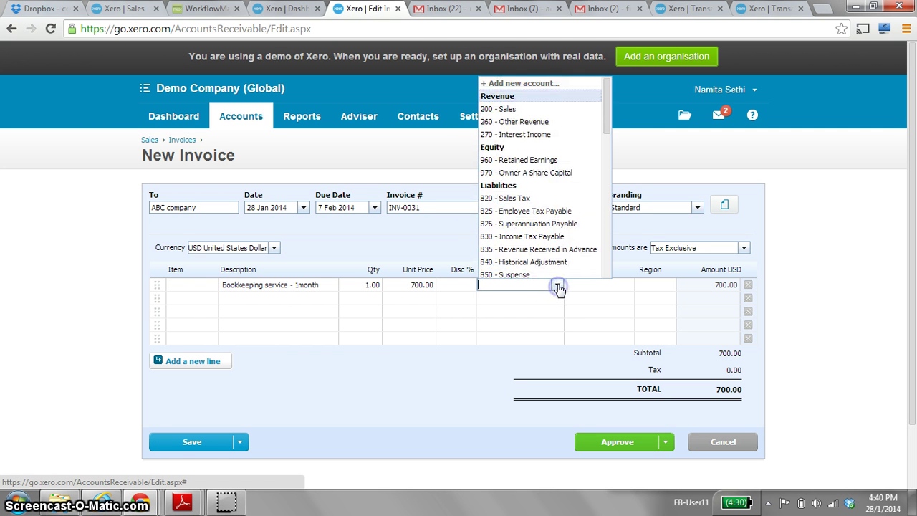
{"action": "left_click", "coordinate": [517, 109]}
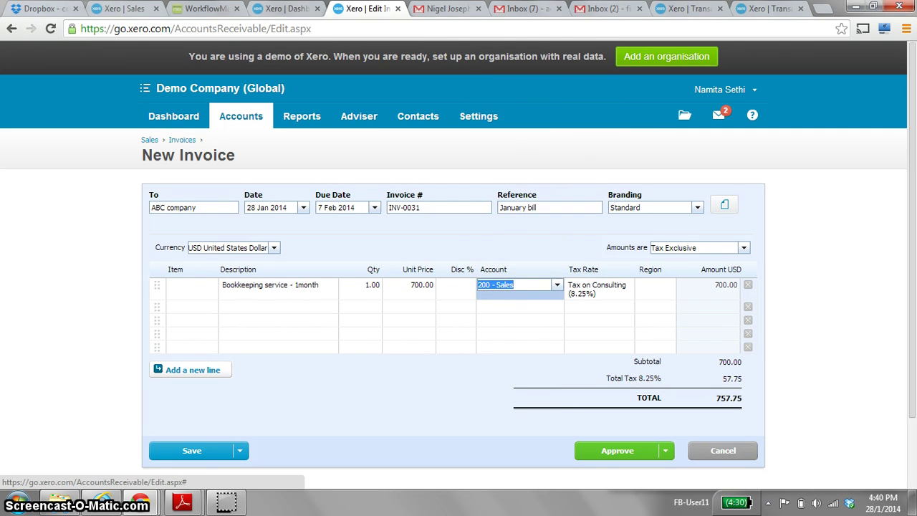
{"action": "left_click", "coordinate": [600, 297]}
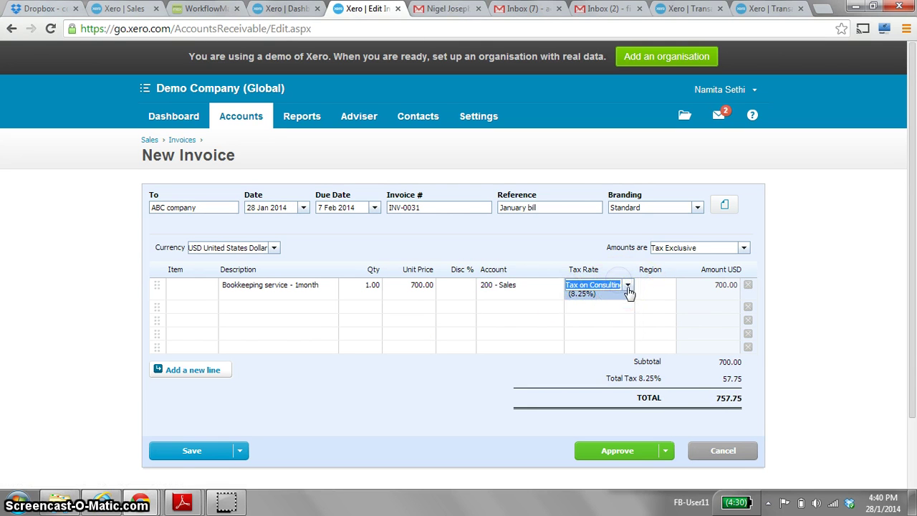
{"action": "left_click", "coordinate": [628, 286]}
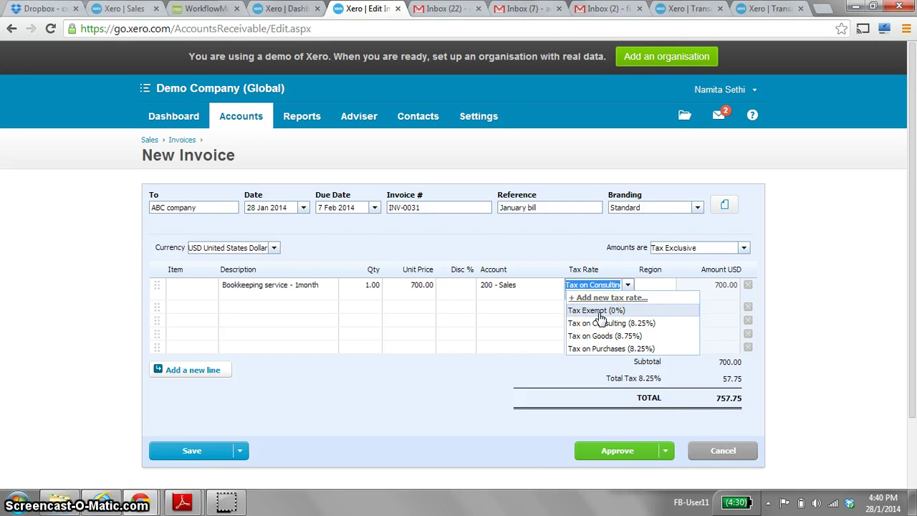
{"action": "left_click", "coordinate": [597, 310]}
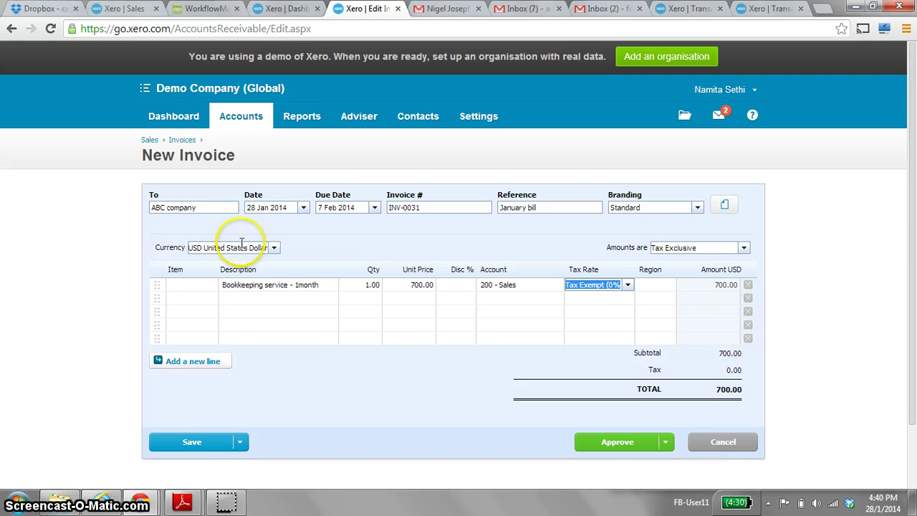
Check the available invoice currencies, keep USD United States Dollar and approve the invoice.
{"action": "left_click", "coordinate": [275, 248]}
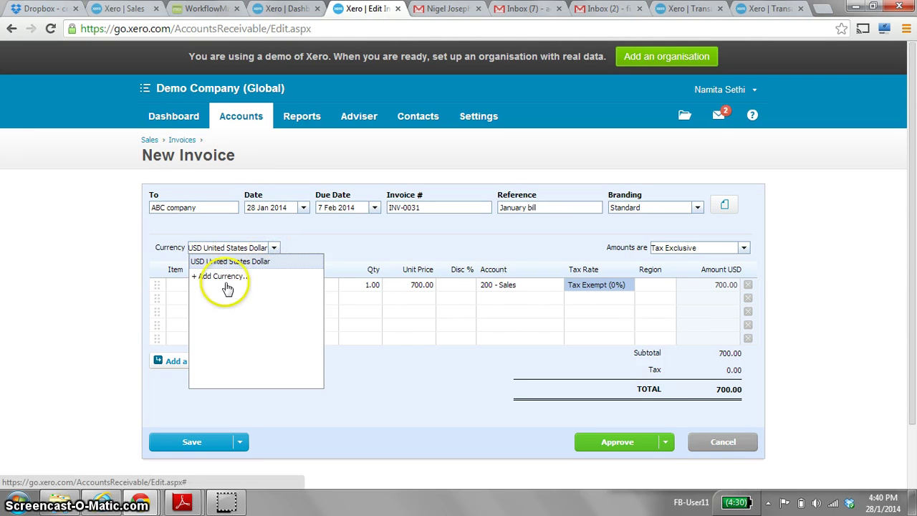
{"action": "left_click", "coordinate": [329, 245]}
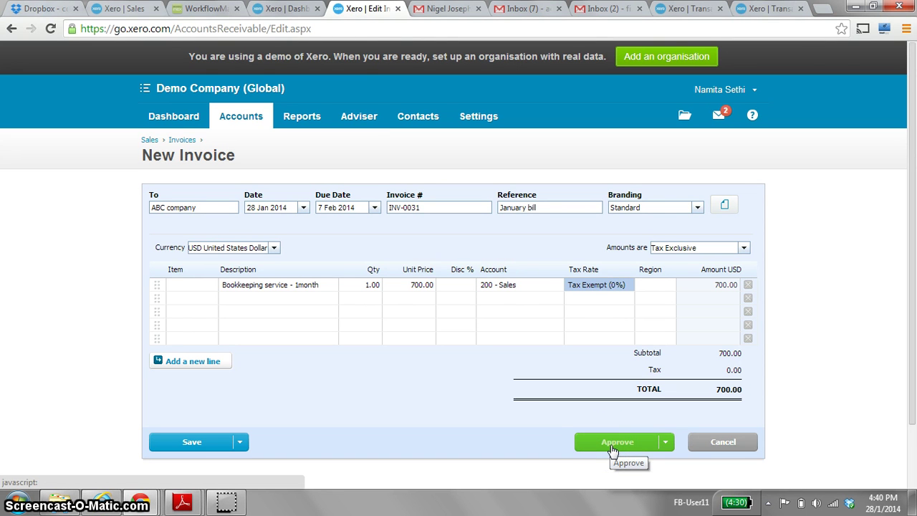
{"action": "left_click", "coordinate": [612, 448]}
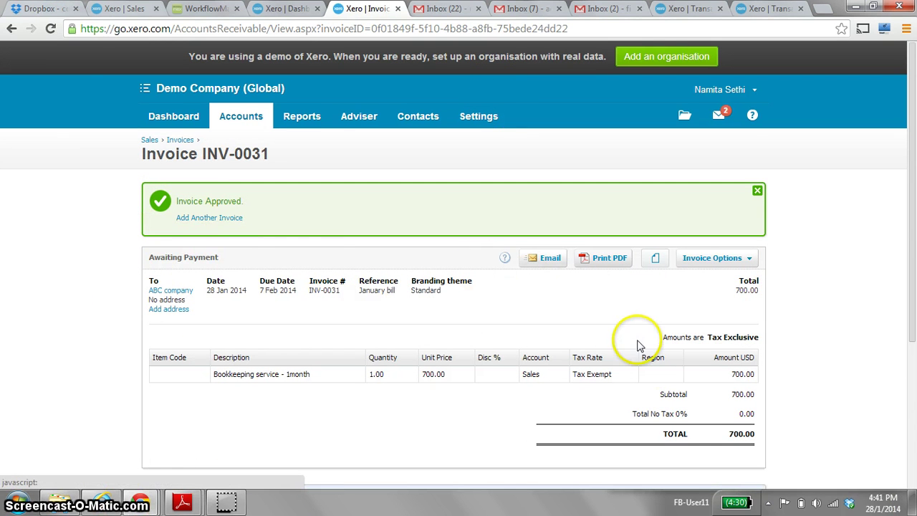
Generate a PDF of the approved invoice for download, leaving its sent status as-is.
{"action": "scroll", "coordinate": [850, 328], "scroll_direction": "down", "scroll_amount": 1}
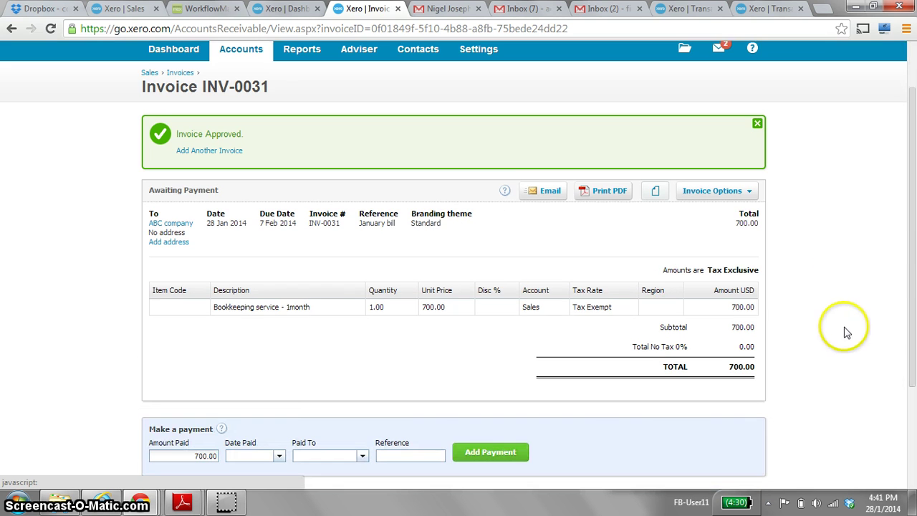
{"action": "left_click", "coordinate": [606, 192]}
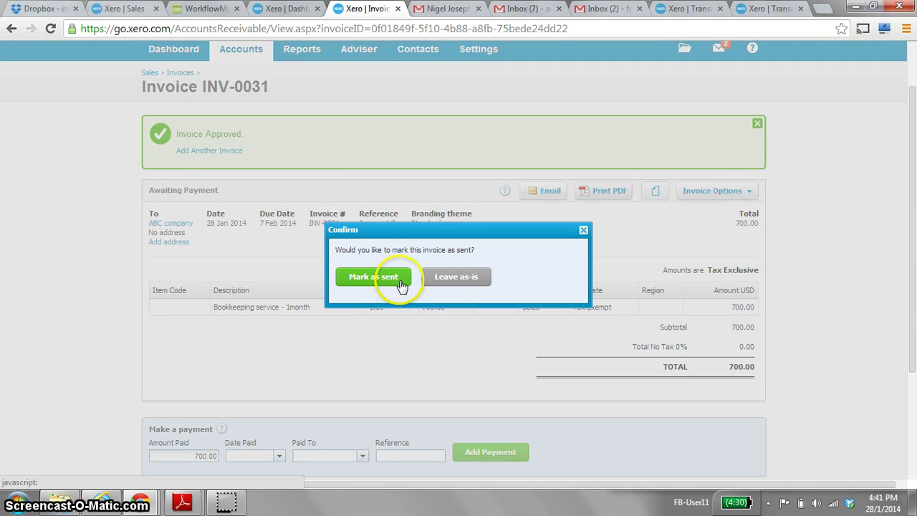
{"action": "left_click", "coordinate": [464, 285]}
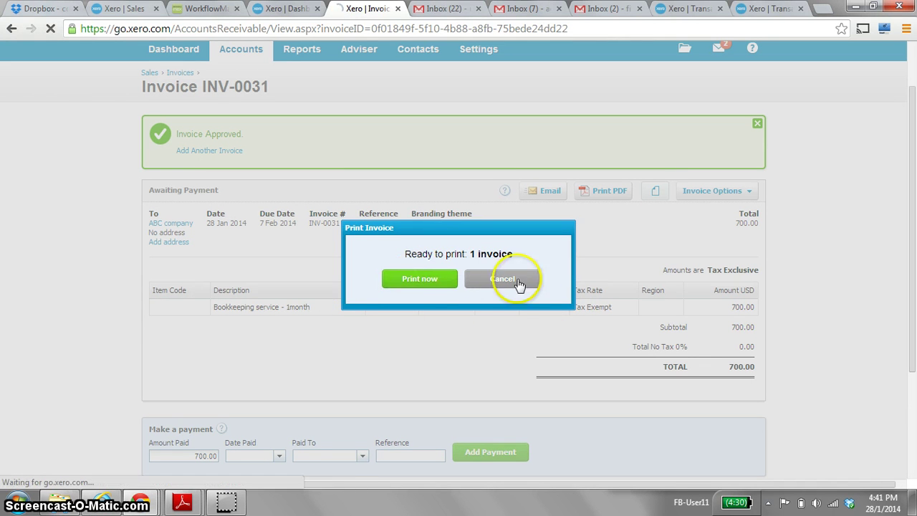
{"action": "key", "text": "Escape"}
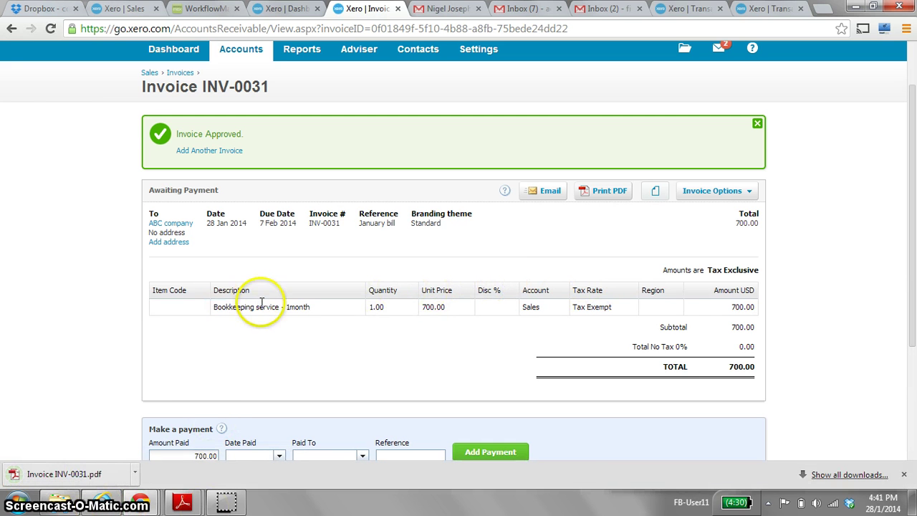
Open the downloaded invoice PDF in Adobe Reader, review it down to the payment advice, and close it.
{"action": "left_click", "coordinate": [61, 475]}
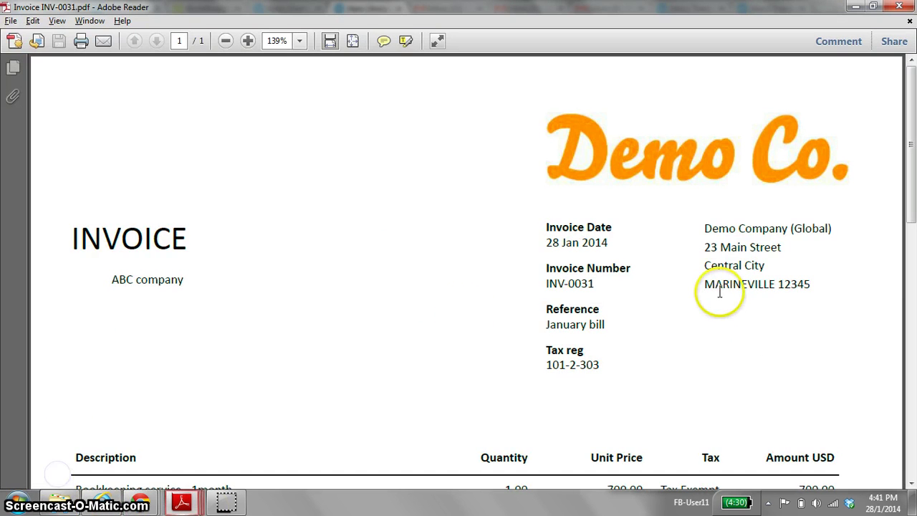
{"action": "scroll", "coordinate": [521, 295], "scroll_direction": "down", "scroll_amount": 1}
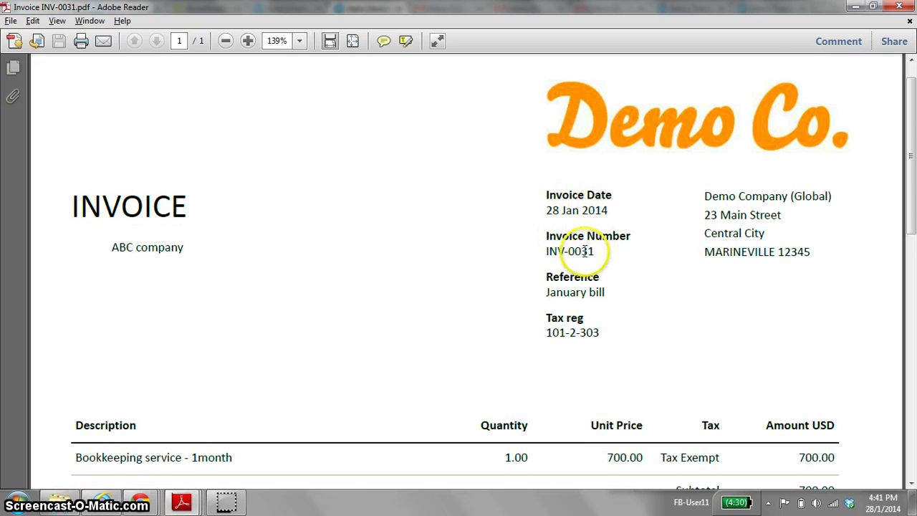
{"action": "scroll", "coordinate": [624, 337], "scroll_direction": "down", "scroll_amount": 2}
{"action": "scroll", "coordinate": [882, 296], "scroll_direction": "down", "scroll_amount": 12}
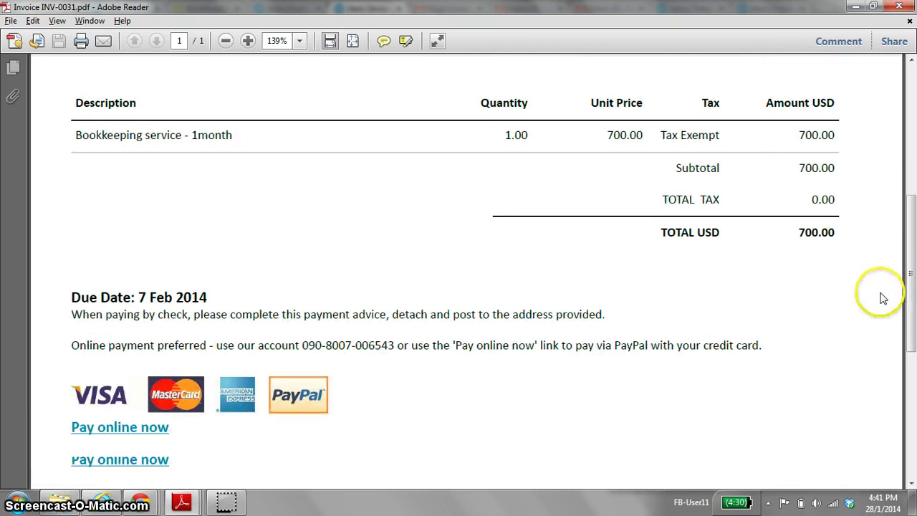
{"action": "scroll", "coordinate": [779, 352], "scroll_direction": "down", "scroll_amount": 5}
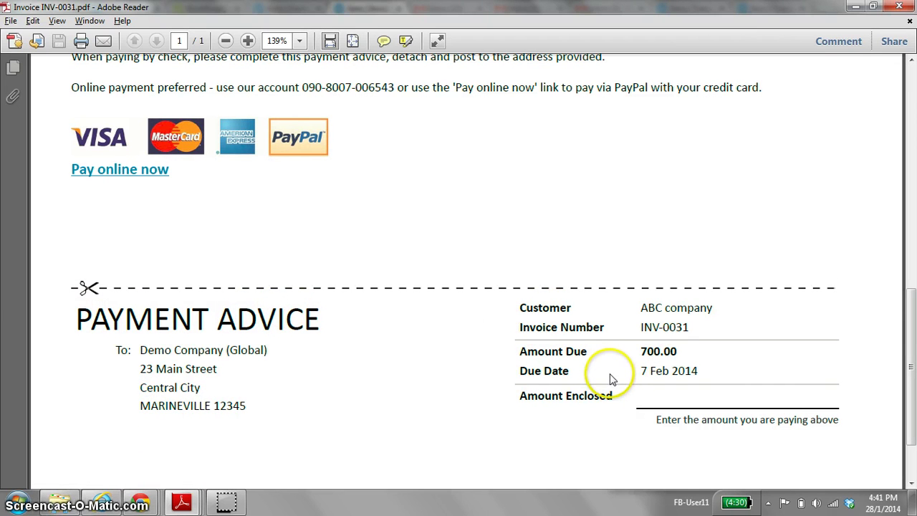
{"action": "left_click", "coordinate": [898, 8]}
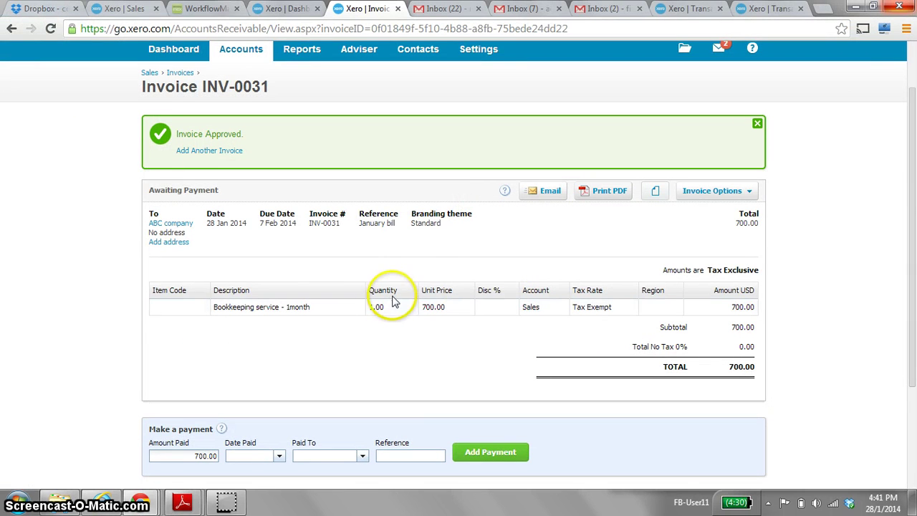
Prepare to email the invoice, entering the recipient's e-mail address and choosing the Sales Invoice: Basic template.
{"action": "left_click", "coordinate": [546, 198]}
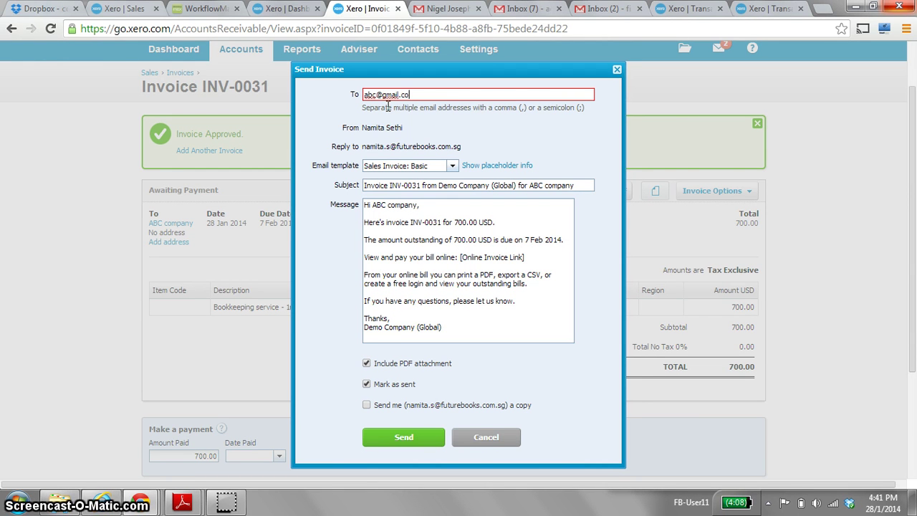
{"action": "left_click", "coordinate": [452, 166]}
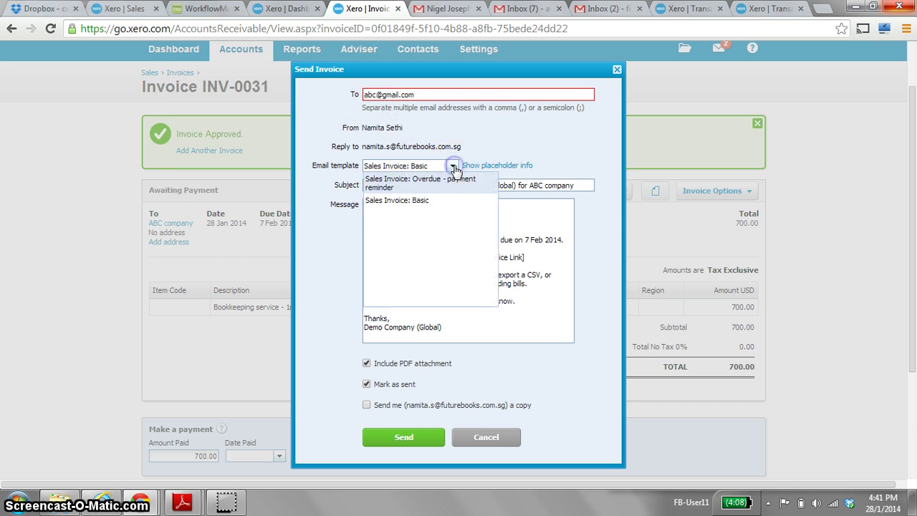
{"action": "left_click", "coordinate": [423, 203]}
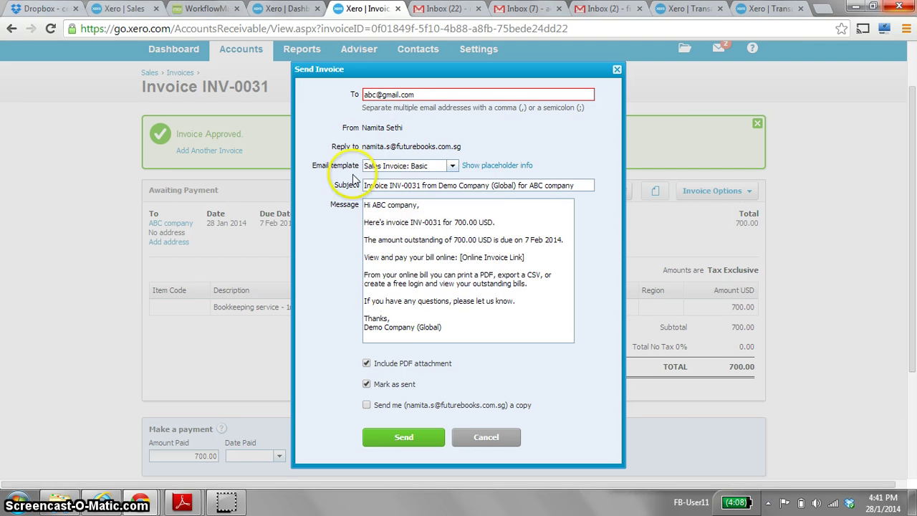
Examine the other email template options and the invoice email's message text without changing them.
{"action": "left_click", "coordinate": [452, 166]}
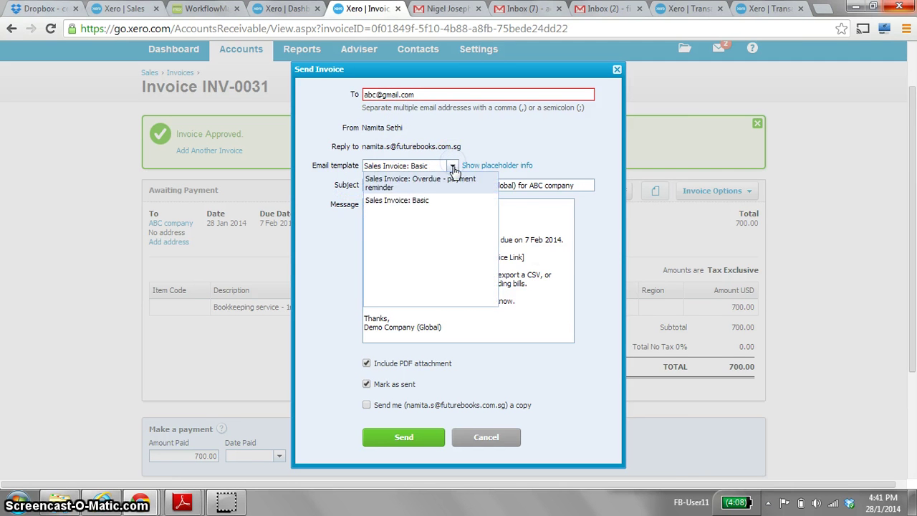
{"action": "left_click", "coordinate": [516, 207]}
{"action": "left_click", "coordinate": [374, 215]}
{"action": "left_click_drag", "start_coordinate": [364, 205], "coordinate": [485, 333]}
{"action": "left_click", "coordinate": [485, 385]}
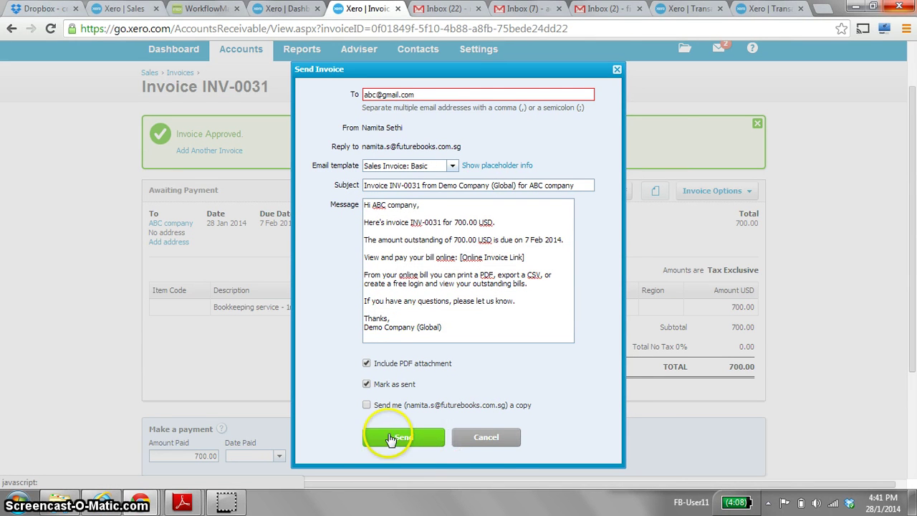
Close the invoice email form without sending it.
{"action": "left_click", "coordinate": [486, 448]}
{"action": "left_click", "coordinate": [484, 443]}
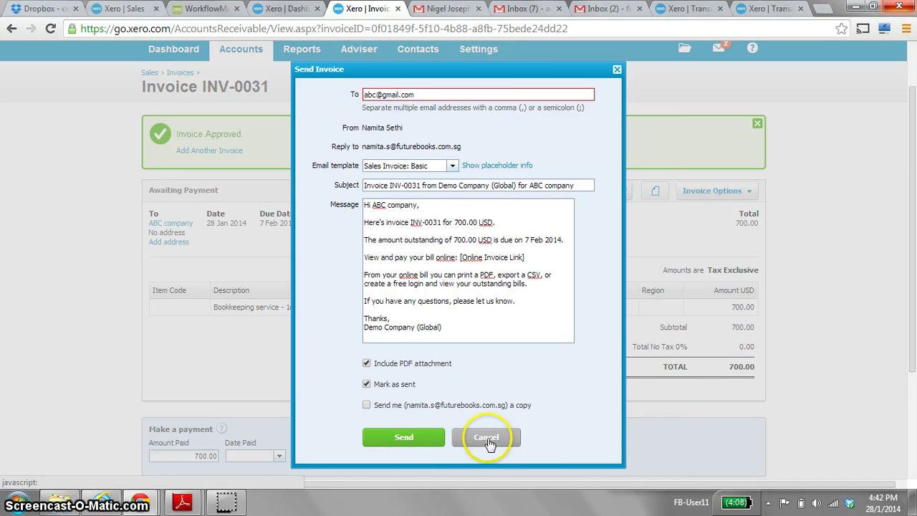
{"action": "left_click", "coordinate": [487, 438]}
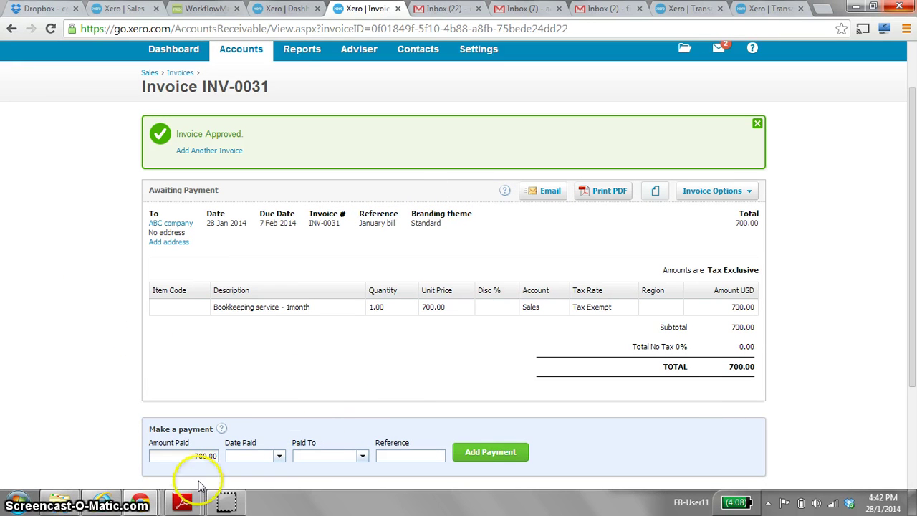
Record the 700.00 payment dated 28 Jan 2014 into 090 - Business Bank Account, with a cheque number as the reference.
{"action": "left_click", "coordinate": [279, 455]}
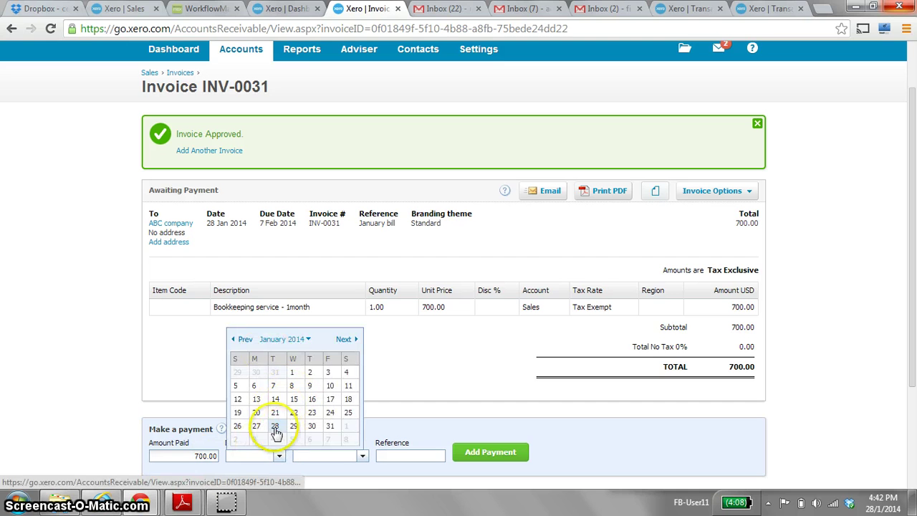
{"action": "left_click", "coordinate": [275, 427]}
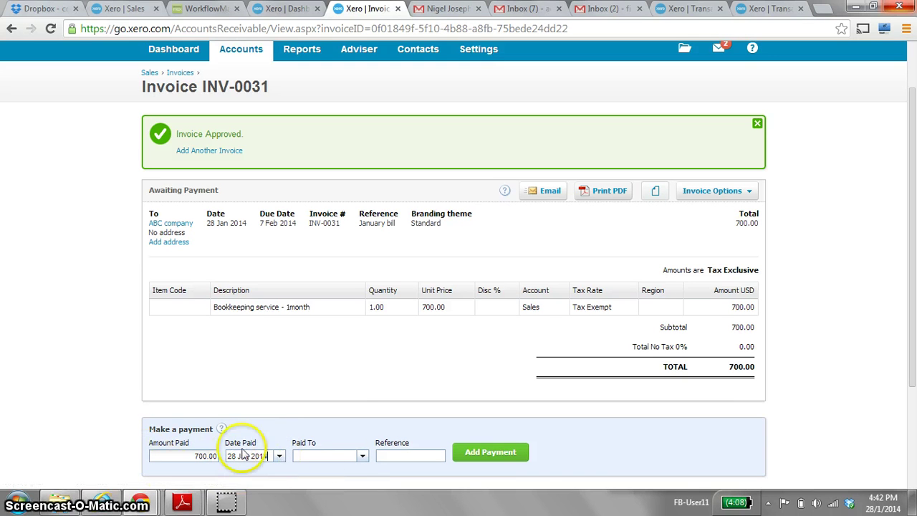
{"action": "left_click", "coordinate": [361, 457]}
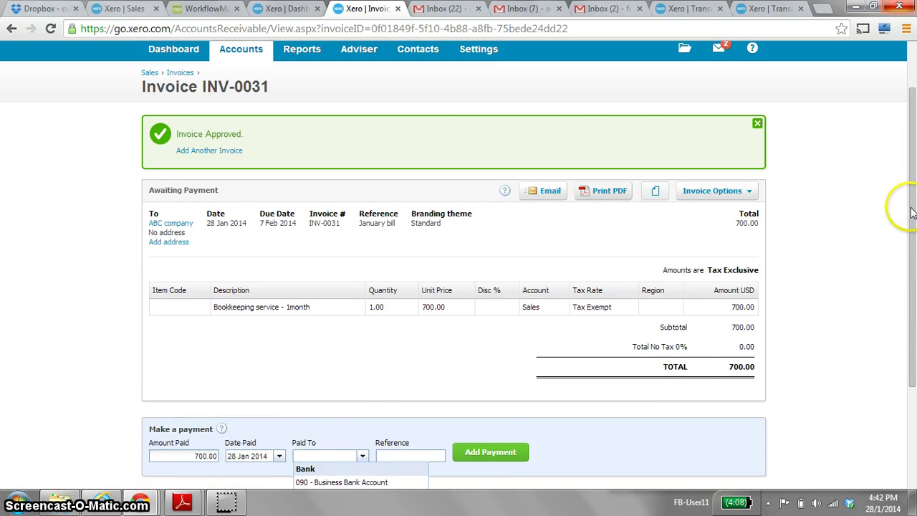
{"action": "scroll", "coordinate": [911, 205], "scroll_direction": "down", "scroll_amount": 2}
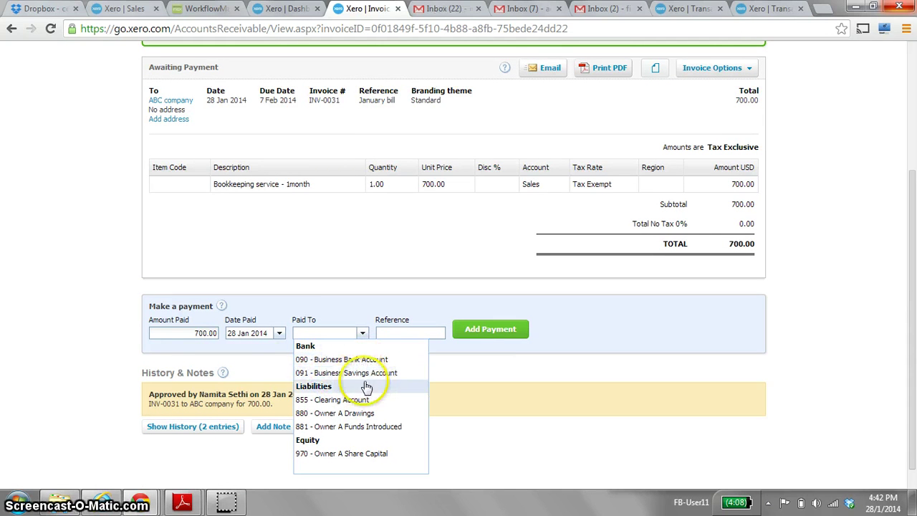
{"action": "left_click", "coordinate": [366, 362]}
{"action": "left_click", "coordinate": [392, 333]}
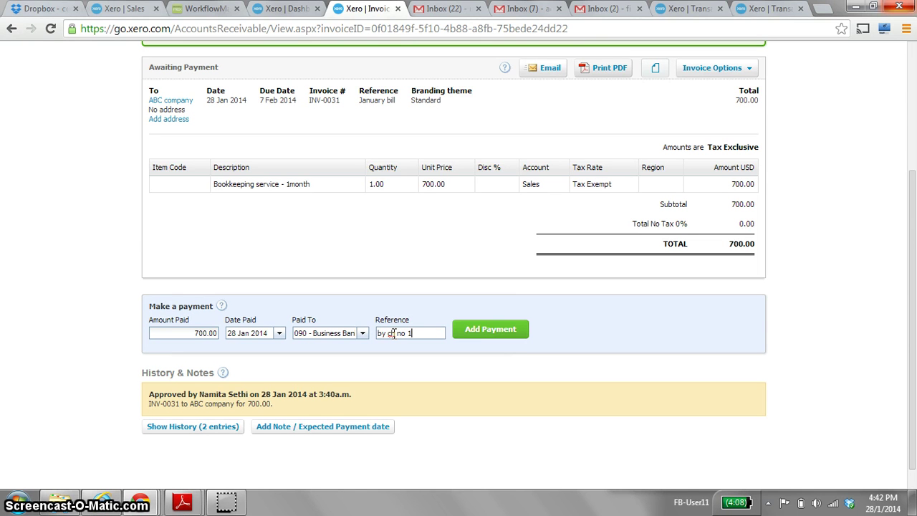
{"action": "left_click", "coordinate": [470, 334]}
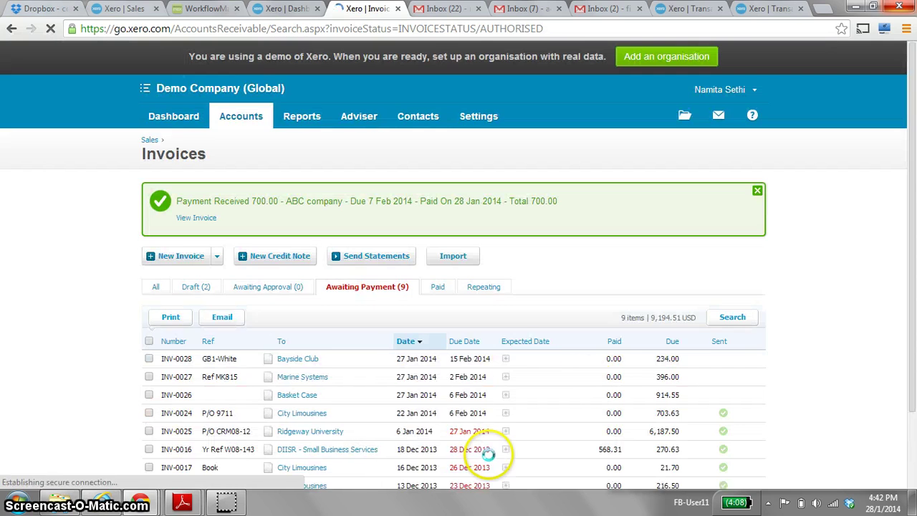
Open the paid invoice and review its email message, closing the form without sending.
{"action": "left_click", "coordinate": [197, 219]}
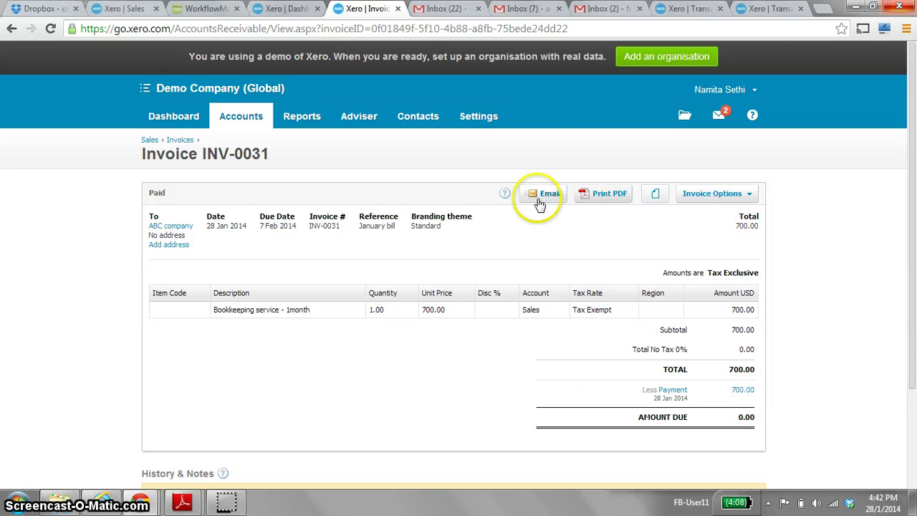
{"action": "left_click", "coordinate": [541, 202]}
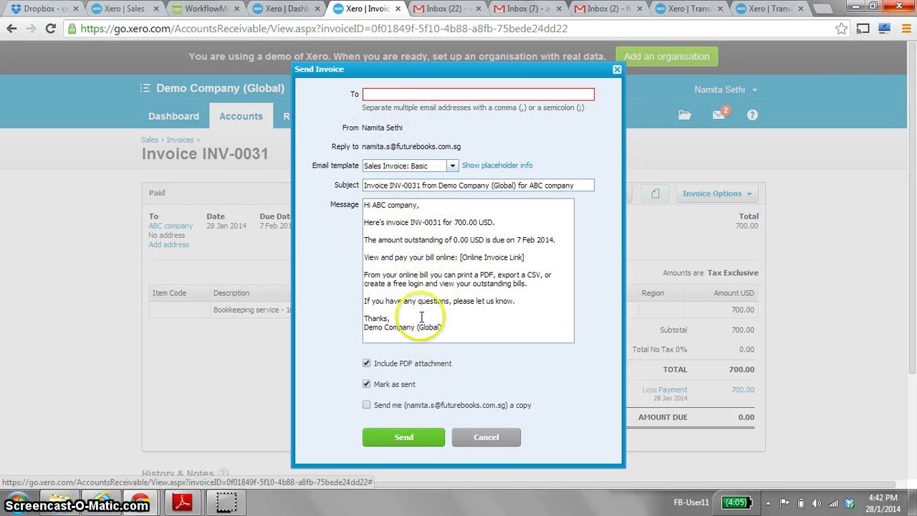
{"action": "left_click", "coordinate": [484, 439]}
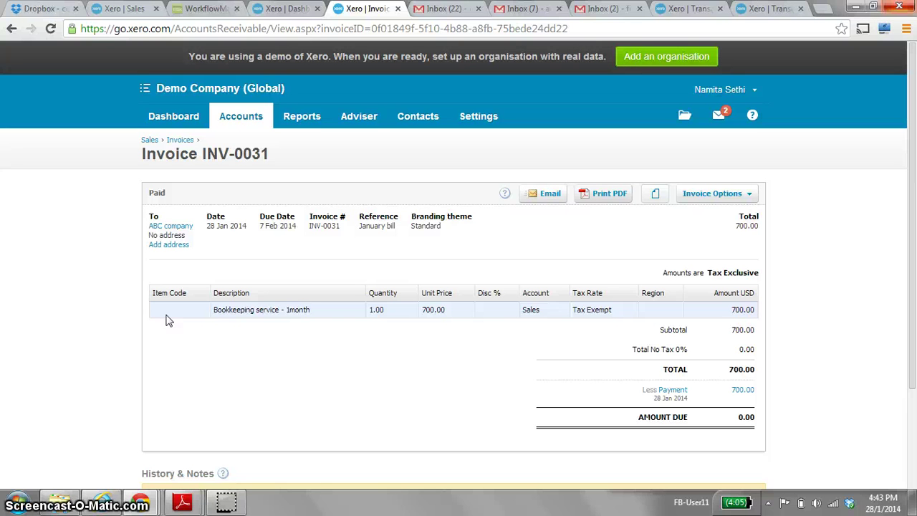
{"action": "left_click", "coordinate": [228, 134]}
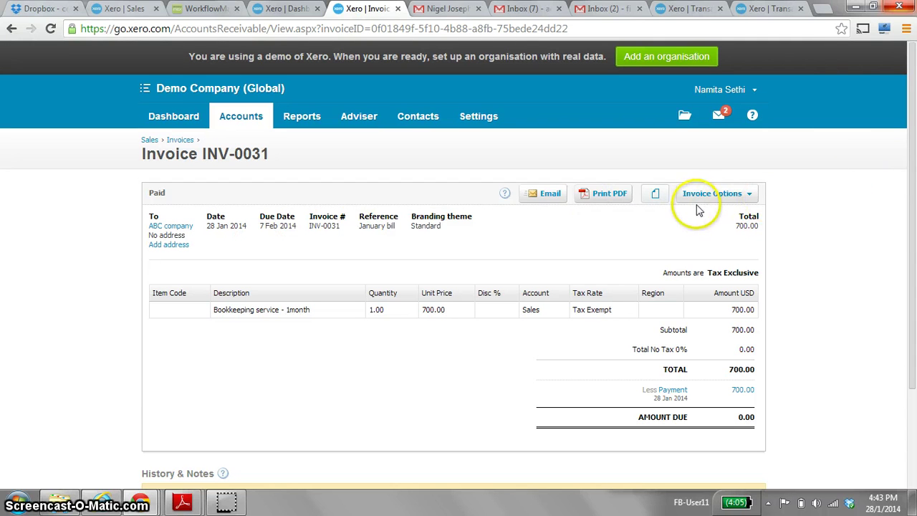
Create a repeating invoice from the paid invoice, with 30 Jan 2014 as the invoice date.
{"action": "left_click", "coordinate": [739, 200]}
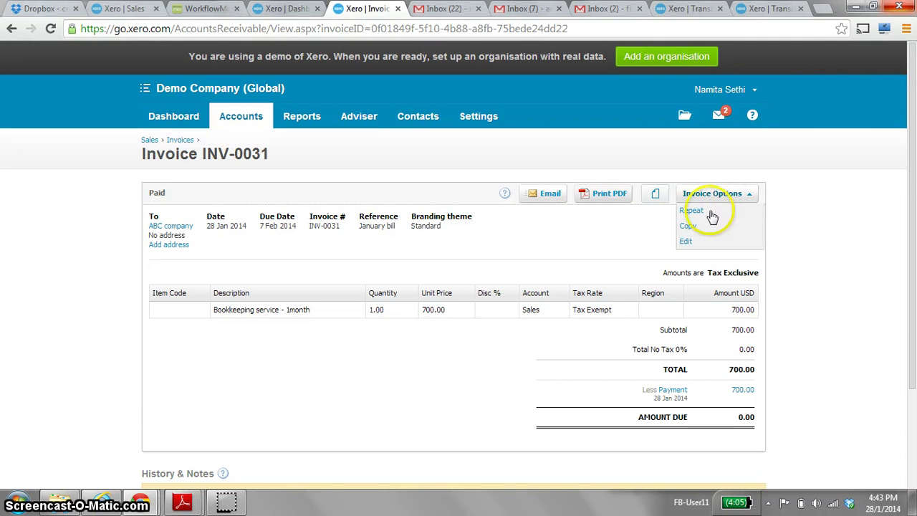
{"action": "left_click", "coordinate": [706, 212]}
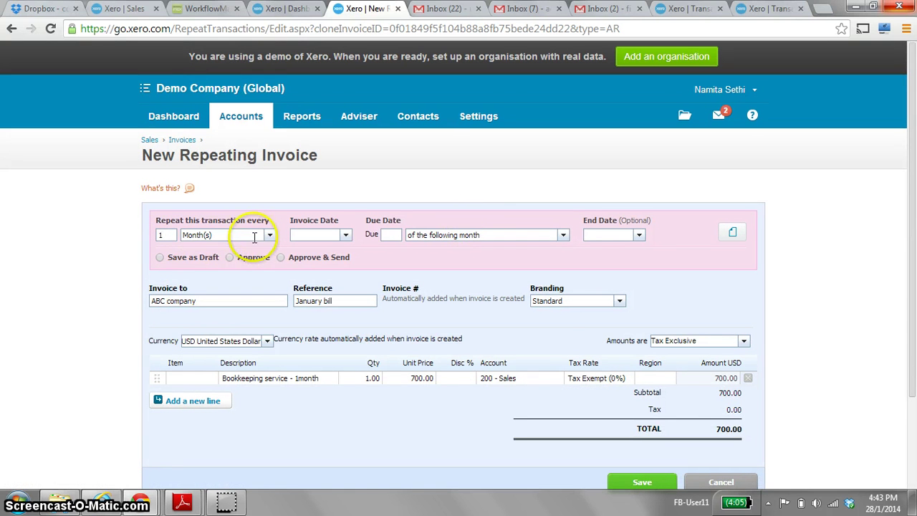
{"action": "left_click", "coordinate": [346, 236]}
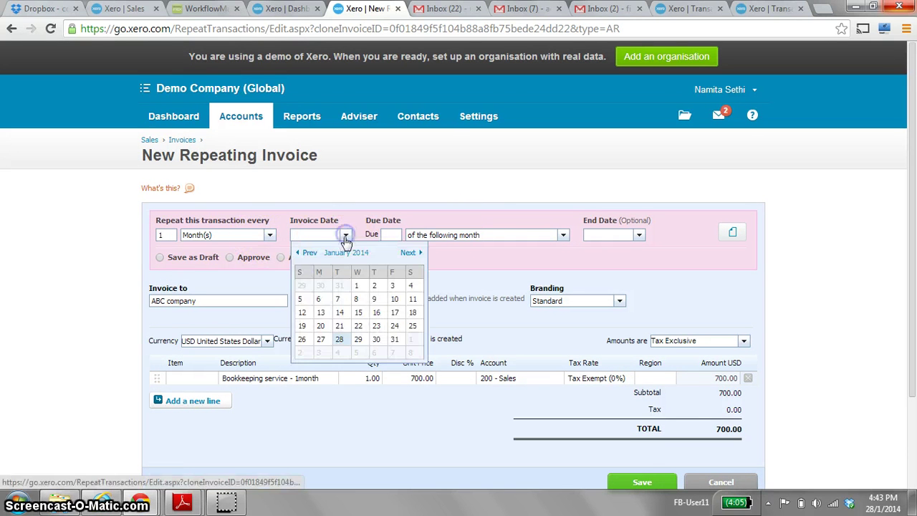
{"action": "left_click", "coordinate": [377, 340]}
Set the repeating invoice's due date to 10 day(s) after the invoice date.
{"action": "left_click", "coordinate": [389, 235]}
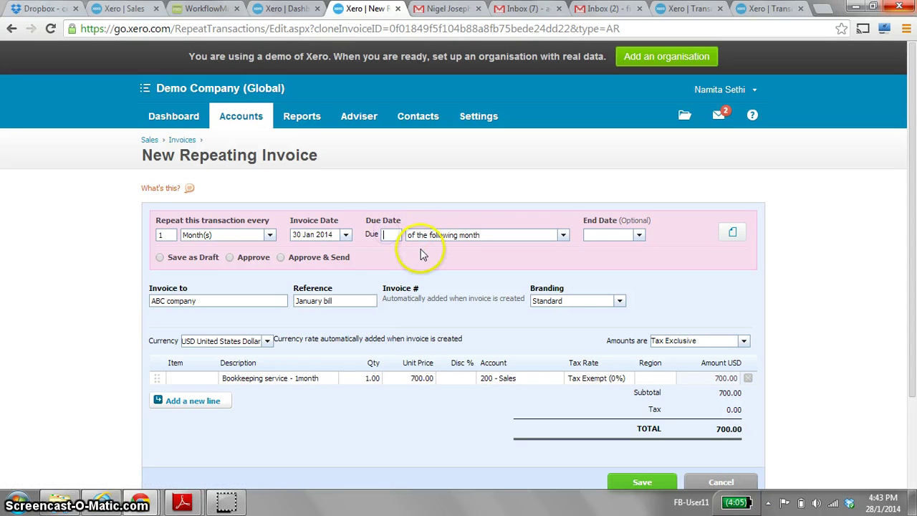
{"action": "type", "text": "0"}
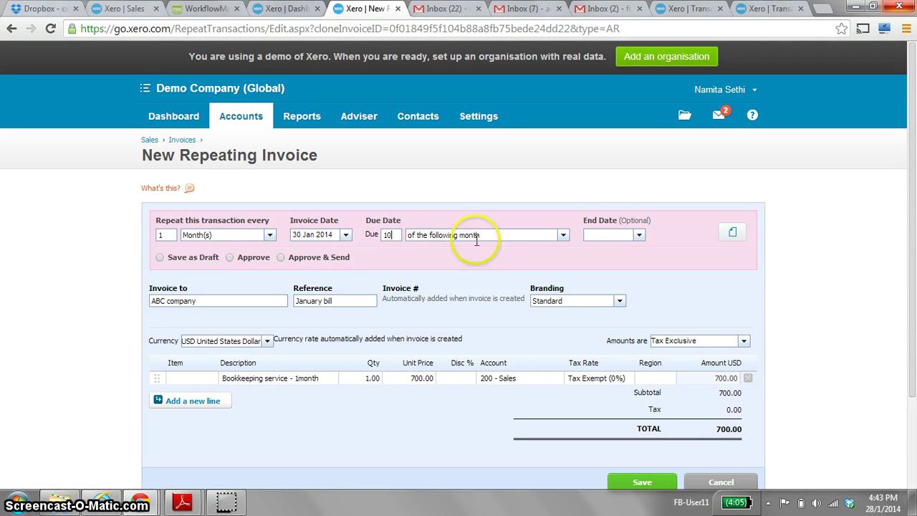
{"action": "left_click", "coordinate": [563, 235]}
{"action": "left_click", "coordinate": [467, 263]}
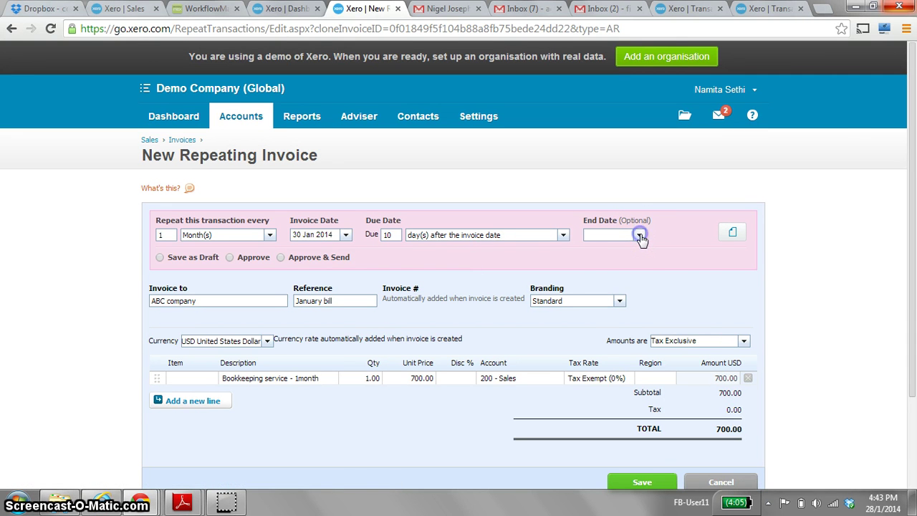
Set the repeating invoice's end date to 30 Jan 2015.
{"action": "left_click", "coordinate": [640, 236]}
{"action": "left_click", "coordinate": [698, 254]}
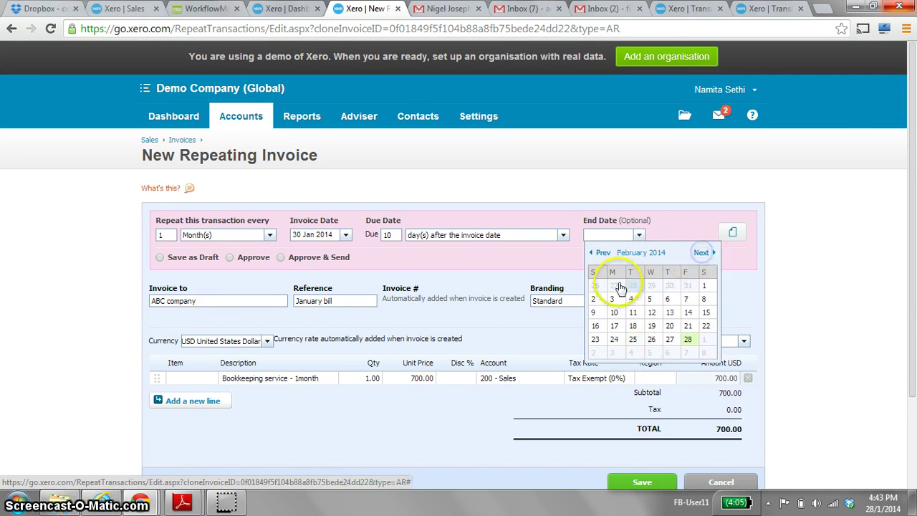
{"action": "left_click", "coordinate": [702, 255]}
{"action": "left_click", "coordinate": [701, 255]}
{"action": "left_click", "coordinate": [701, 254]}
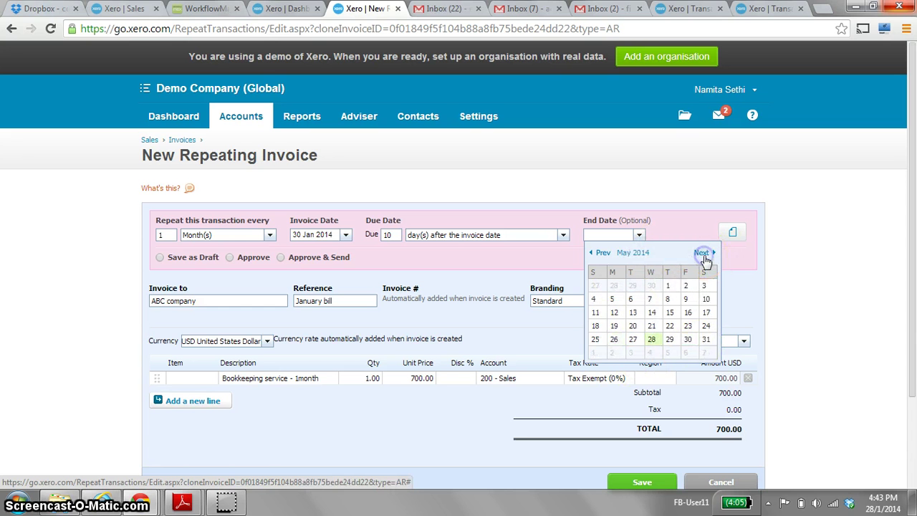
{"action": "left_click", "coordinate": [701, 255]}
{"action": "left_click", "coordinate": [702, 254]}
{"action": "left_click", "coordinate": [701, 254]}
{"action": "left_click", "coordinate": [702, 254]}
{"action": "left_click", "coordinate": [702, 255]}
{"action": "left_click", "coordinate": [701, 254]}
{"action": "left_click", "coordinate": [701, 254]}
{"action": "left_click", "coordinate": [701, 254]}
{"action": "left_click", "coordinate": [672, 286]}
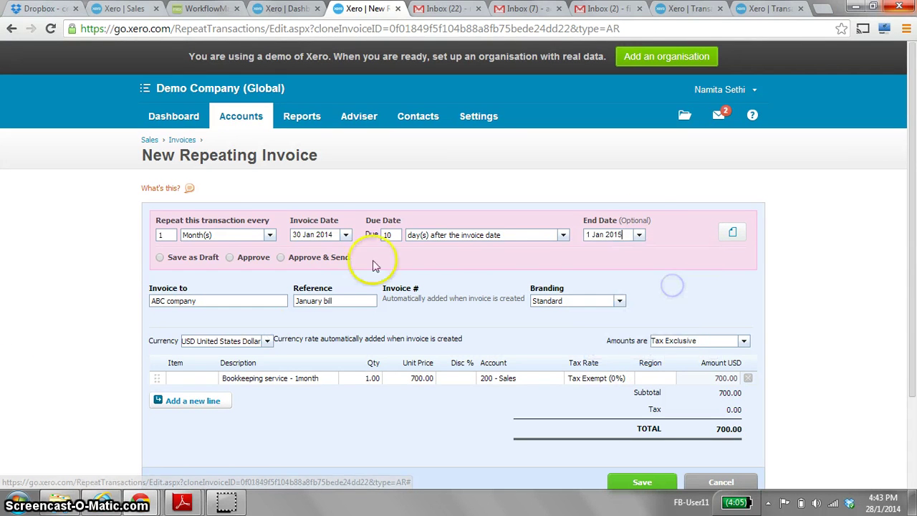
{"action": "left_click", "coordinate": [638, 235]}
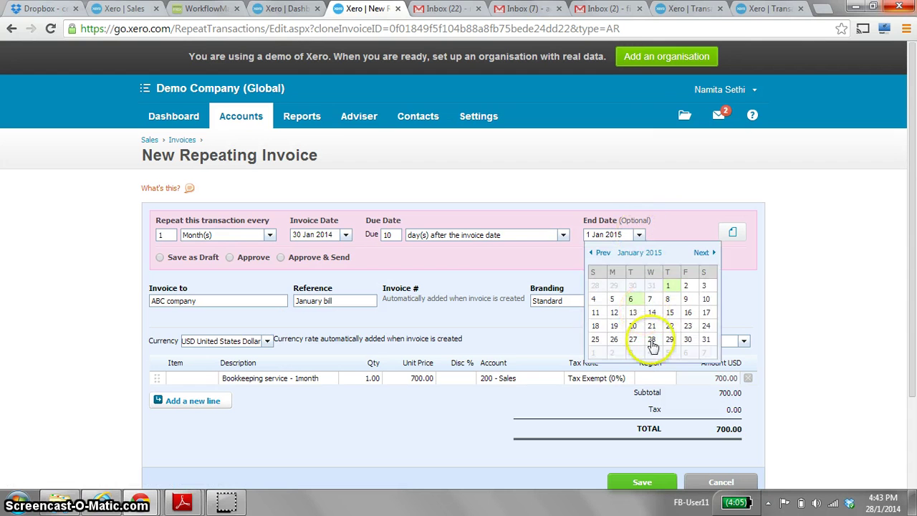
{"action": "left_click", "coordinate": [688, 340]}
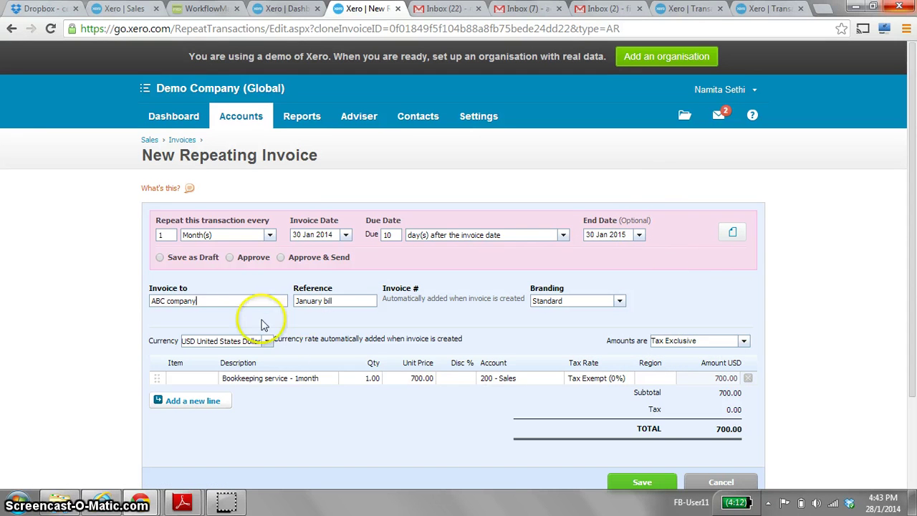
Try the Save as Draft, Approve and Approve & Send options for the repeating invoice, cancelling the email message.
{"action": "scroll", "coordinate": [344, 423], "scroll_direction": "down", "scroll_amount": 2}
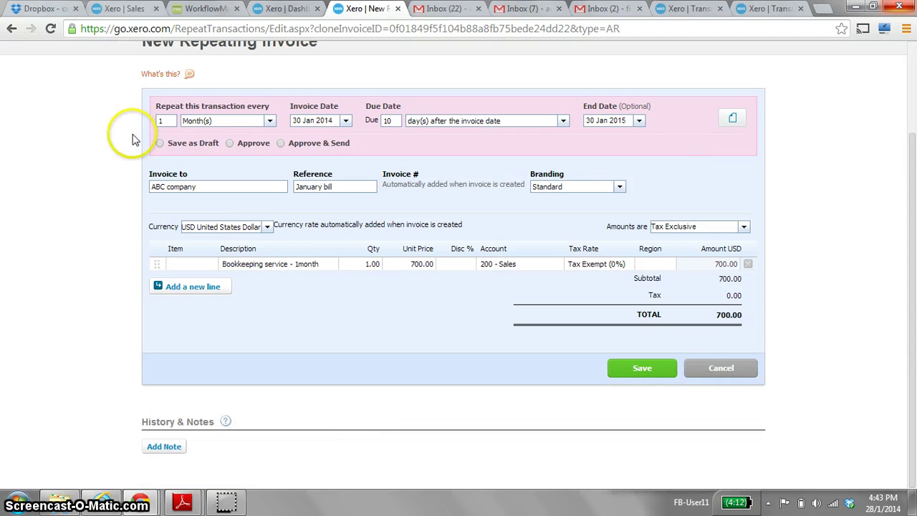
{"action": "left_click", "coordinate": [160, 143]}
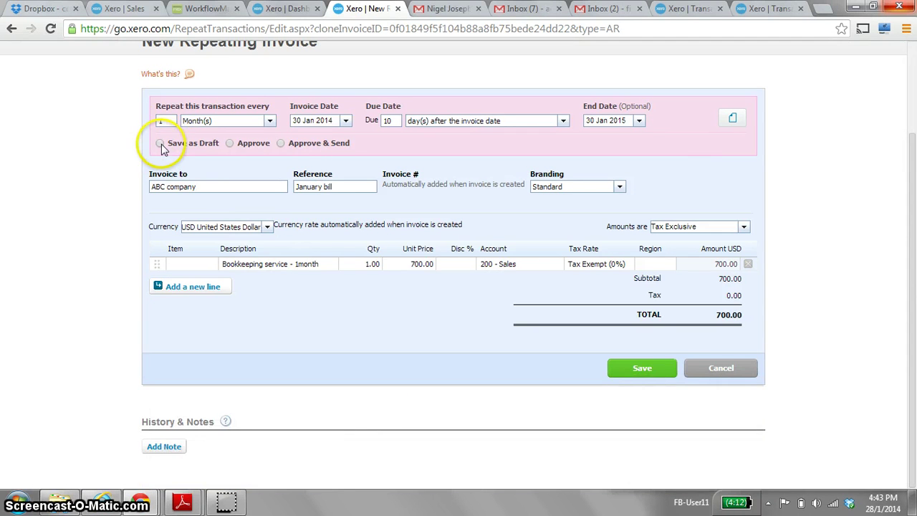
{"action": "left_click", "coordinate": [229, 143]}
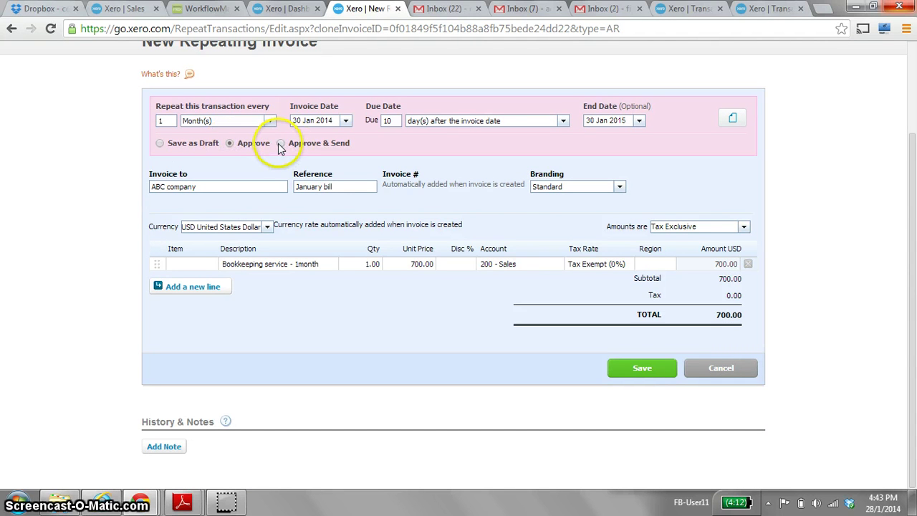
{"action": "left_click", "coordinate": [280, 143]}
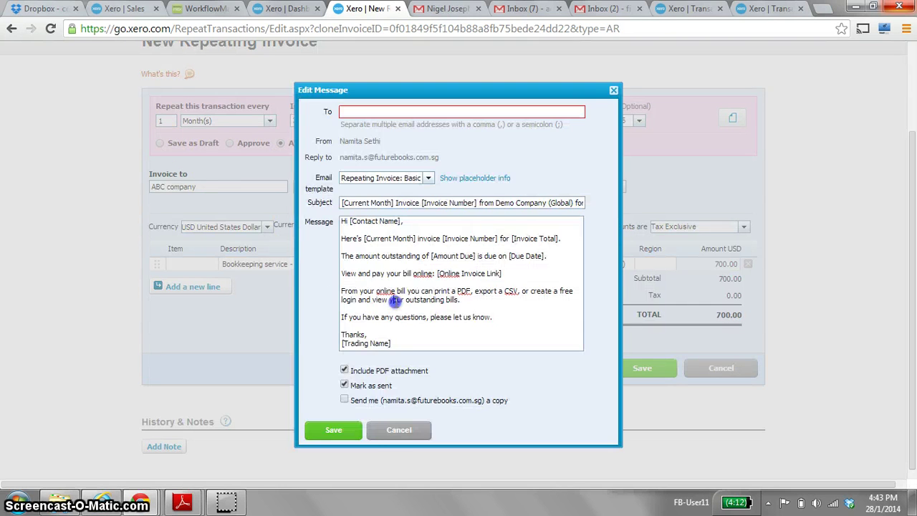
{"action": "left_click", "coordinate": [399, 433]}
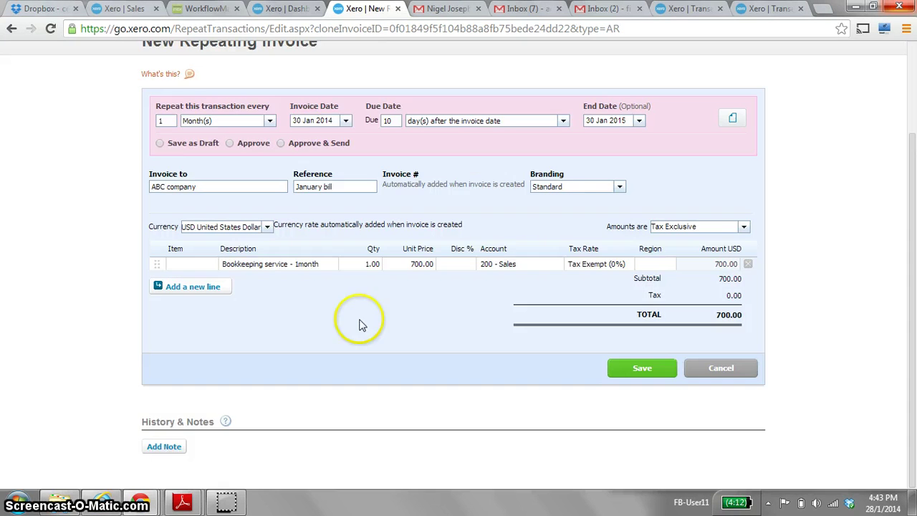
Choose Save as Draft for the repeating invoice and save the template.
{"action": "left_click", "coordinate": [161, 142]}
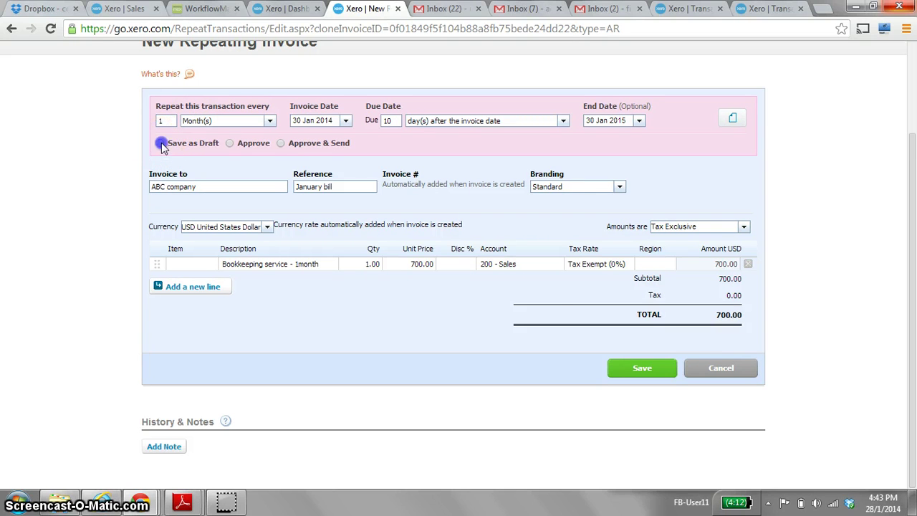
{"action": "left_click", "coordinate": [641, 369]}
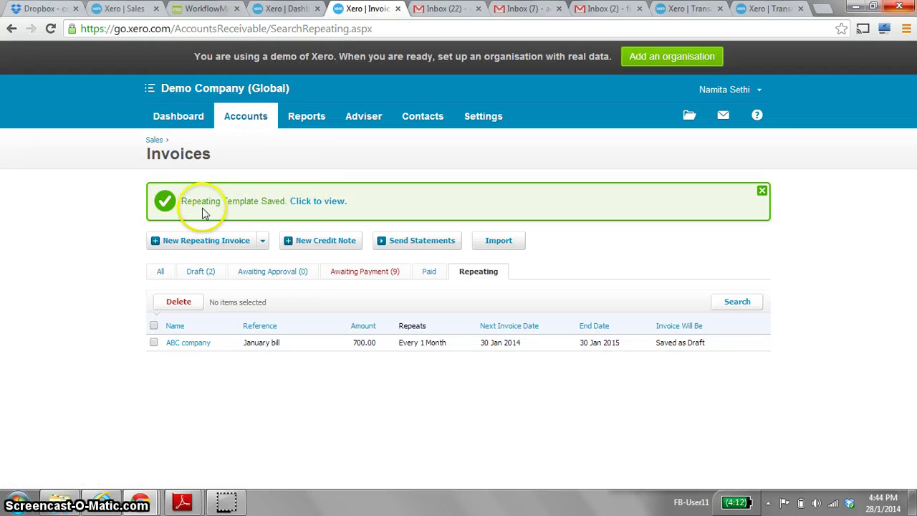
Return to the Sales overview and view the list of repeating invoices, followed by the draft invoices.
{"action": "left_click", "coordinate": [231, 127]}
{"action": "left_click", "coordinate": [241, 171]}
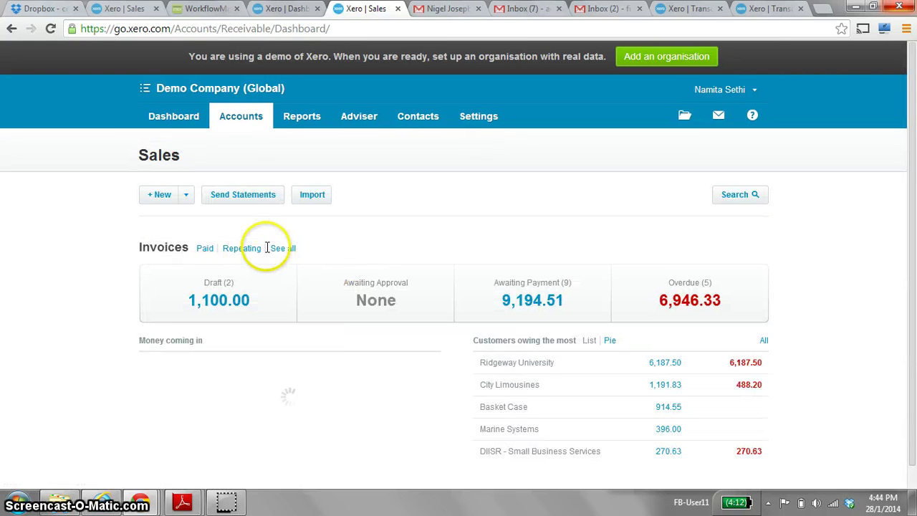
{"action": "left_click", "coordinate": [242, 249]}
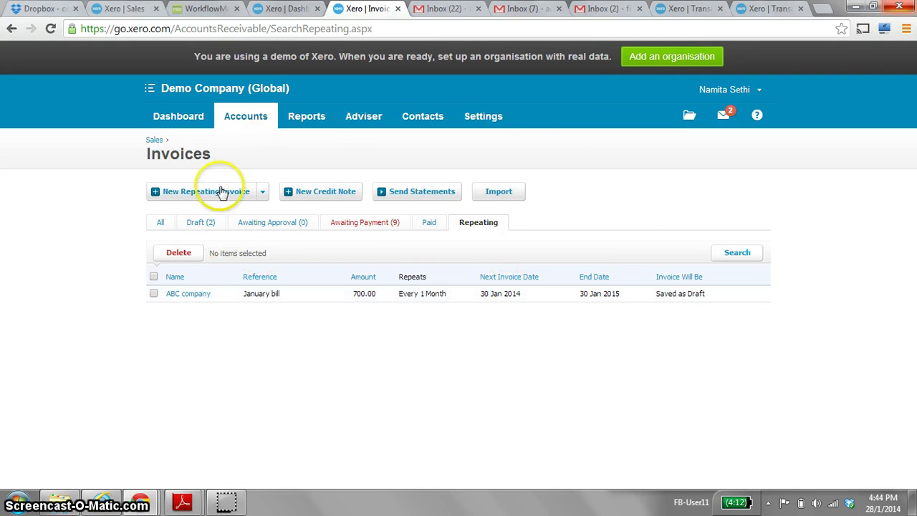
{"action": "left_click", "coordinate": [203, 224]}
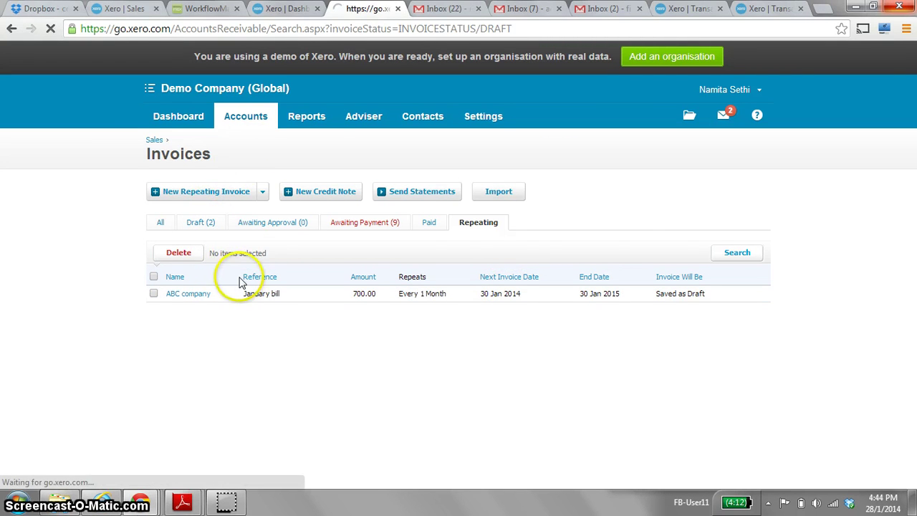